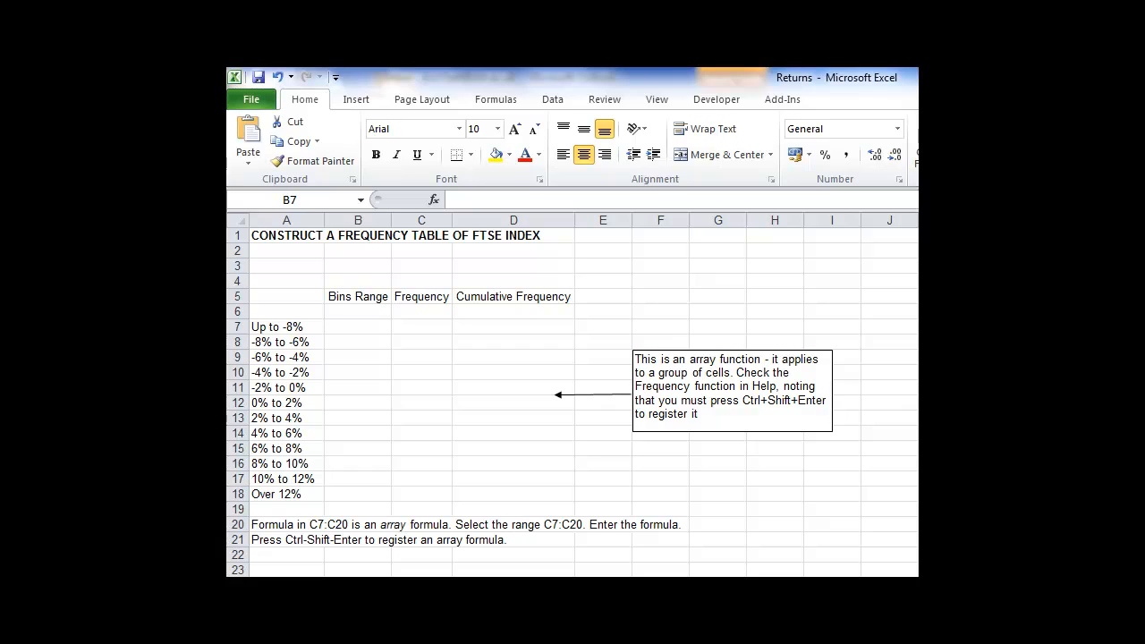
Compare the return intervals in A7:A18 with the continuously compounded returns and their maximum and minimum in D65:D66 of the FTSE data sheet.
{"action": "left_click", "coordinate": [272, 327]}
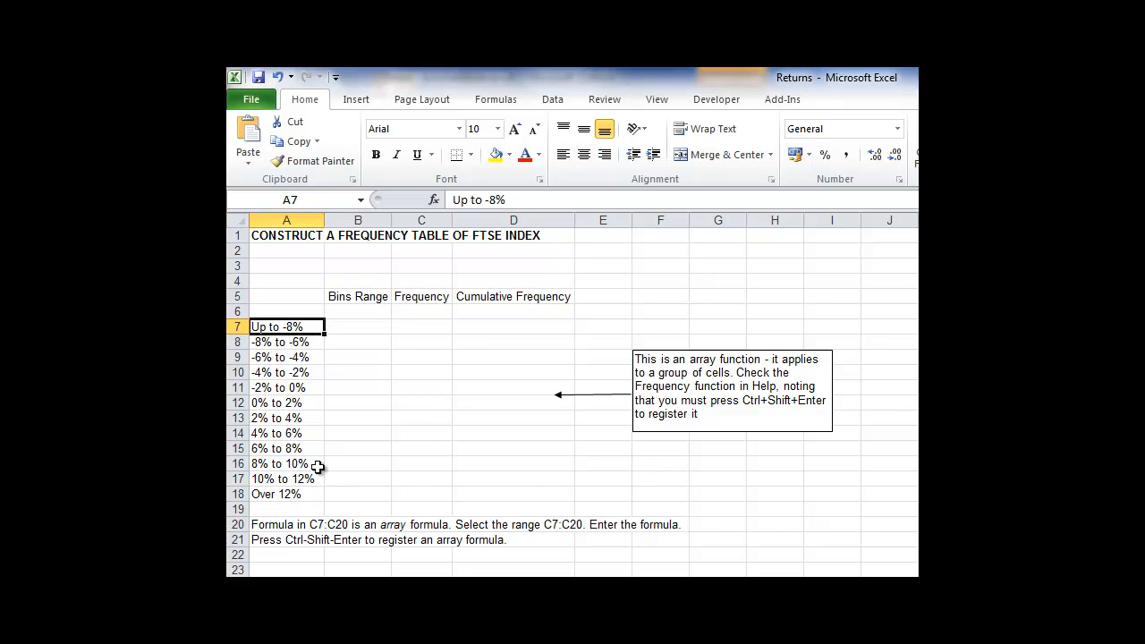
{"action": "left_click_drag", "start_coordinate": [290, 327], "coordinate": [296, 493]}
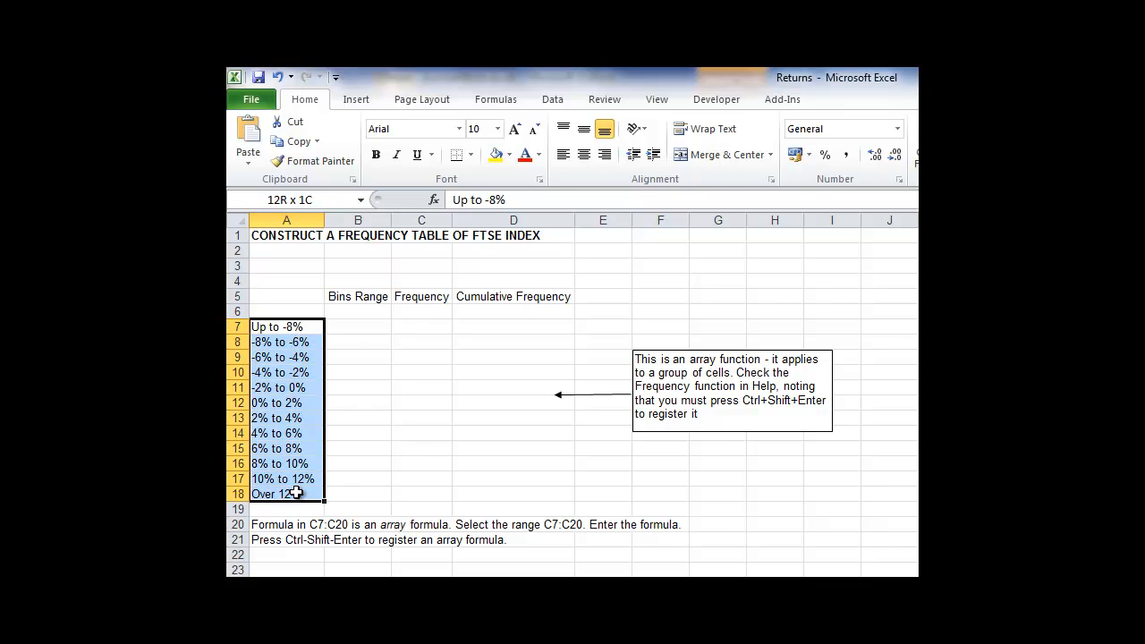
{"action": "left_click", "coordinate": [298, 463]}
{"action": "left_click", "coordinate": [300, 327]}
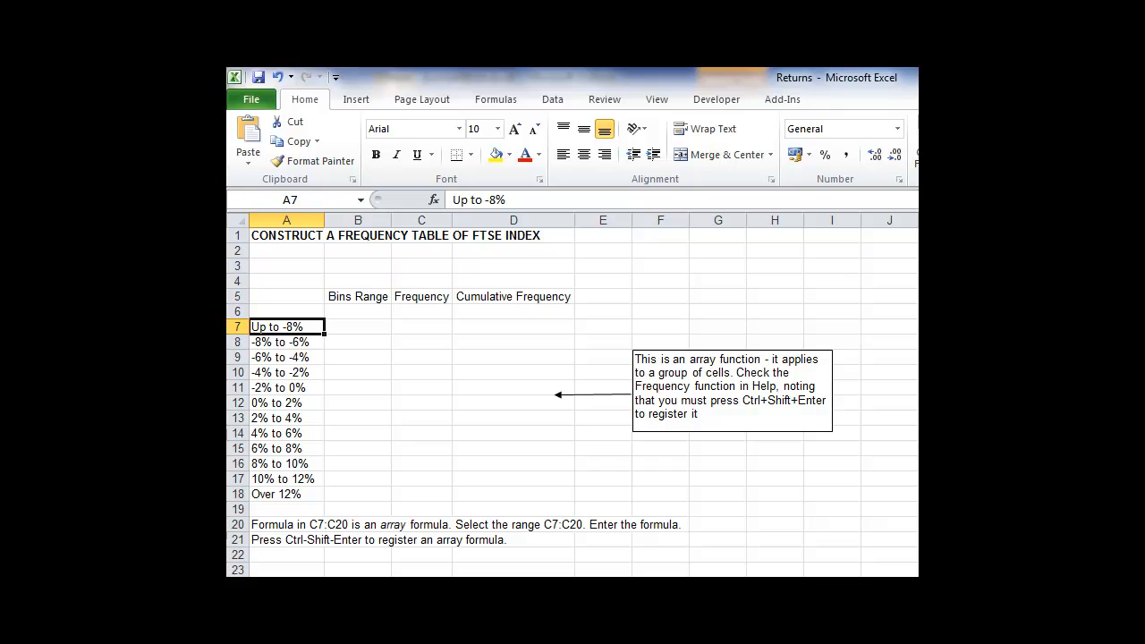
{"action": "key", "text": "ctrl+Page_Up"}
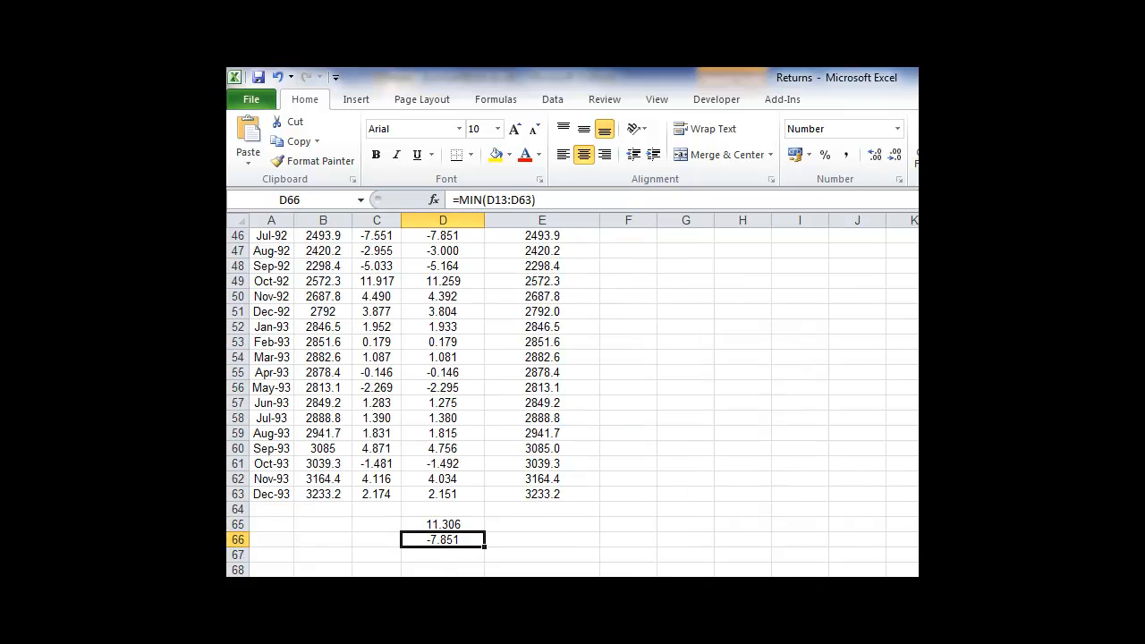
{"action": "left_click", "coordinate": [630, 453]}
{"action": "scroll", "coordinate": [631, 454], "scroll_direction": "up", "scroll_amount": 9}
{"action": "scroll", "coordinate": [631, 452], "scroll_direction": "up", "scroll_amount": 3}
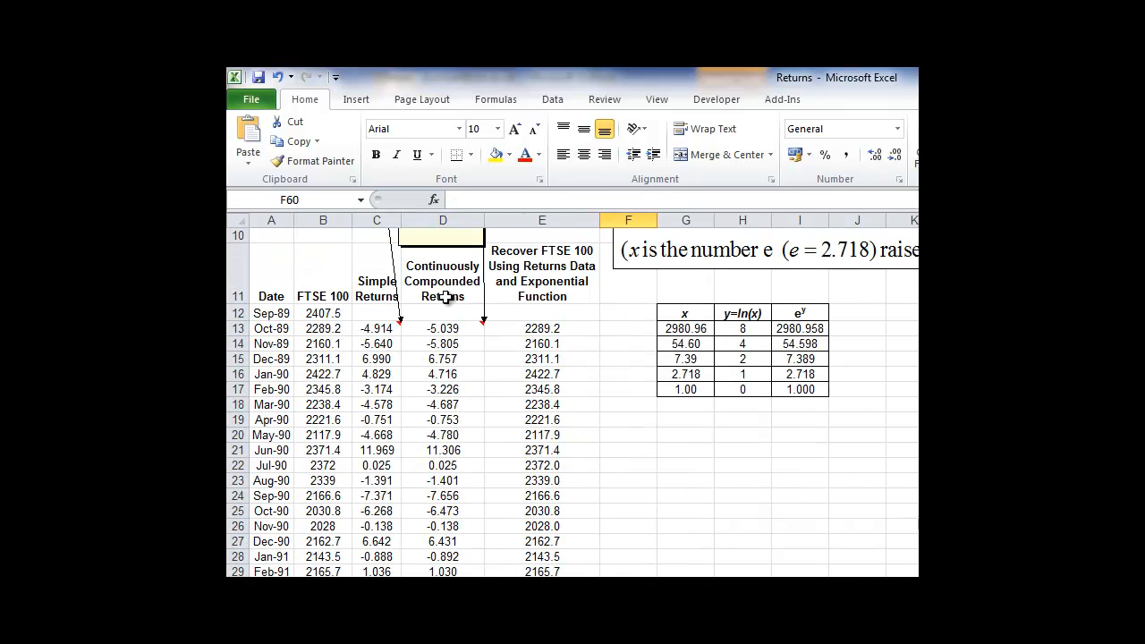
{"action": "scroll", "coordinate": [491, 392], "scroll_direction": "down", "scroll_amount": 14}
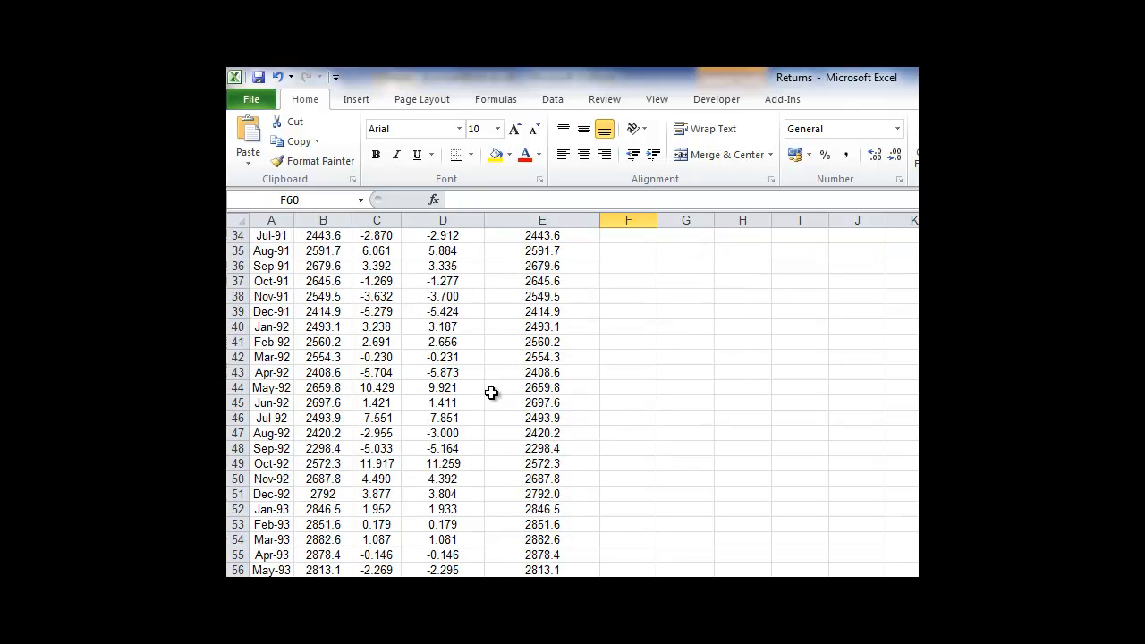
{"action": "left_click", "coordinate": [448, 435]}
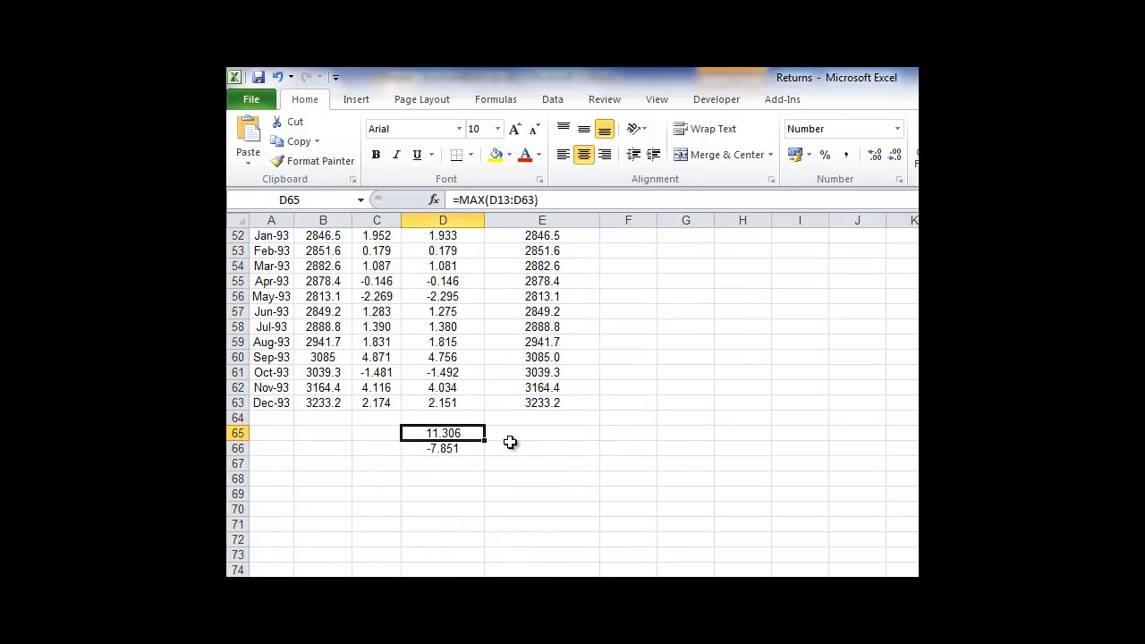
{"action": "left_click", "coordinate": [422, 447]}
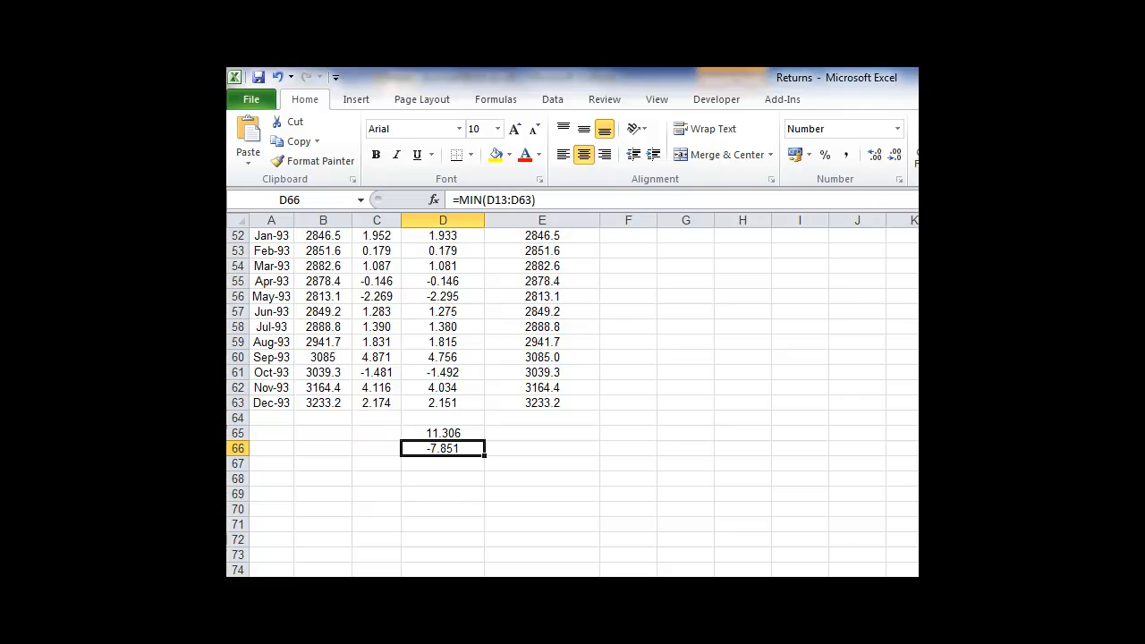
On the Frequency Table sheet, enter -8 as the first bin in B7 and the formula =B7+2 in B8.
{"action": "left_click", "coordinate": [399, 586]}
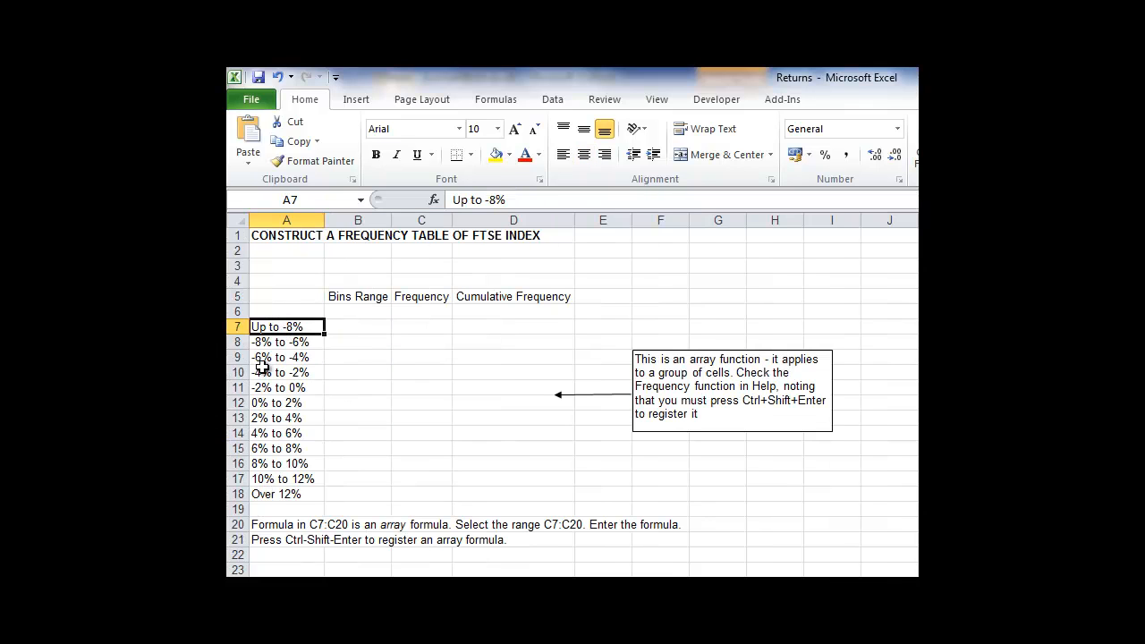
{"action": "left_click", "coordinate": [371, 326]}
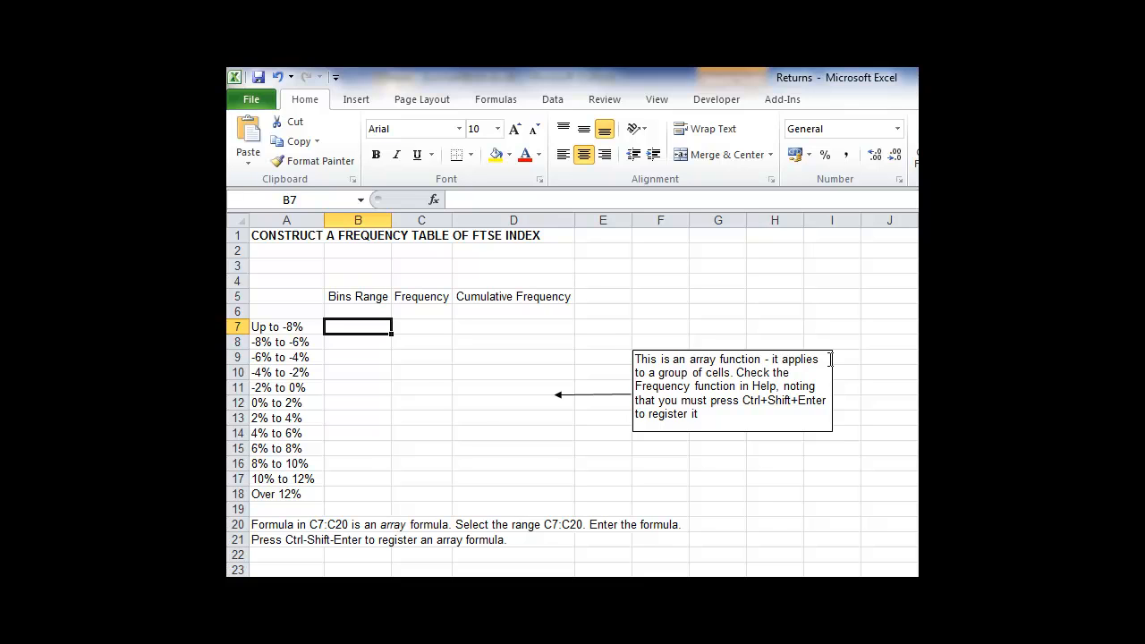
{"action": "type", "text": "-8"}
{"action": "key", "text": "Return"}
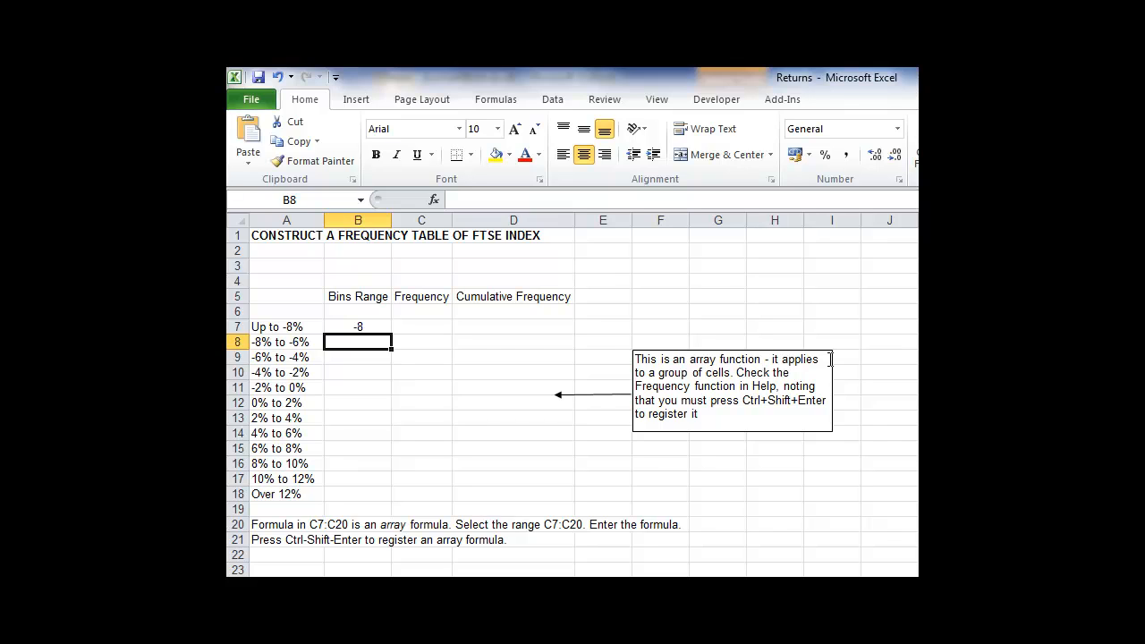
{"action": "type", "text": "="}
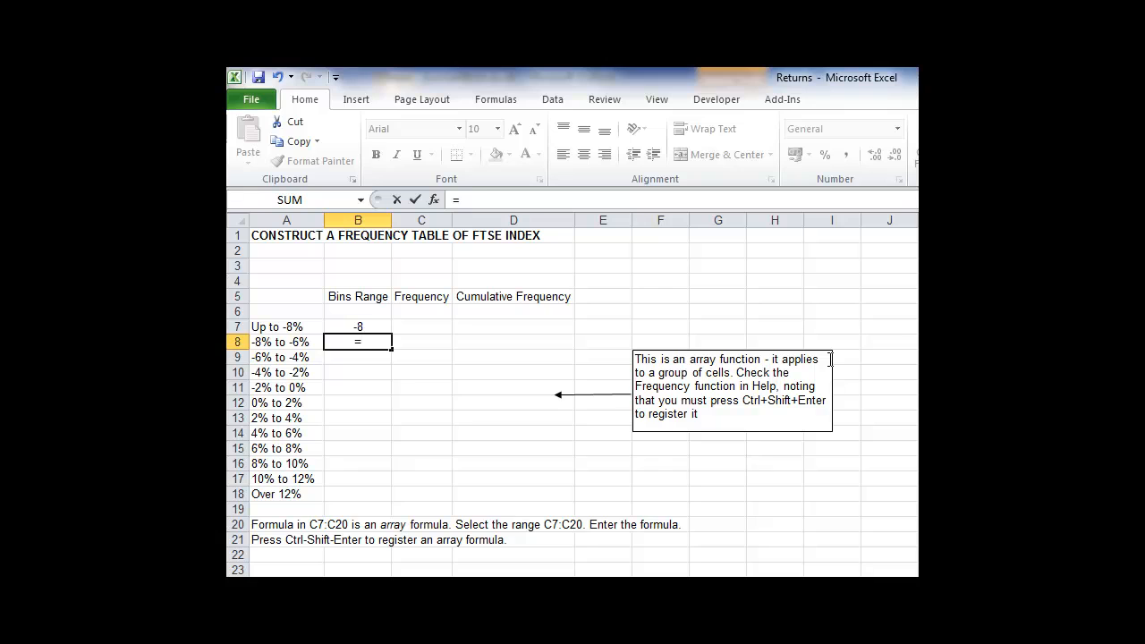
{"action": "key", "text": "Up"}
{"action": "type", "text": "+2"}
{"action": "key", "text": "Return"}
{"action": "key", "text": "Up"}
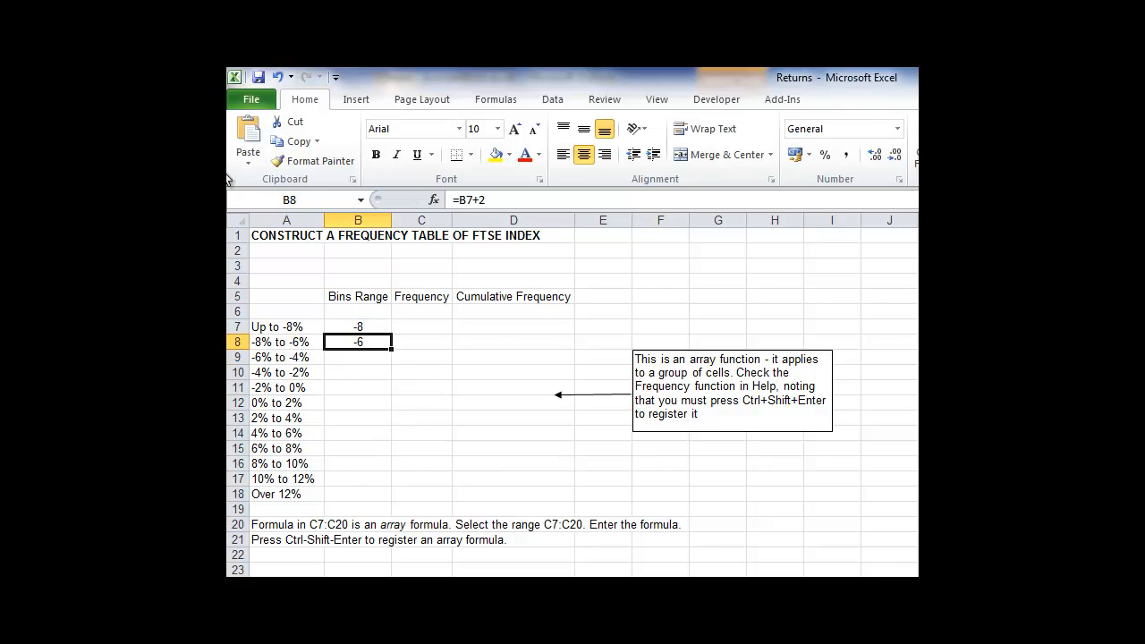
Fill the bin formula from B8 down to B18, the row for returns over 12%.
{"action": "left_click_drag", "start_coordinate": [391, 348], "coordinate": [394, 483]}
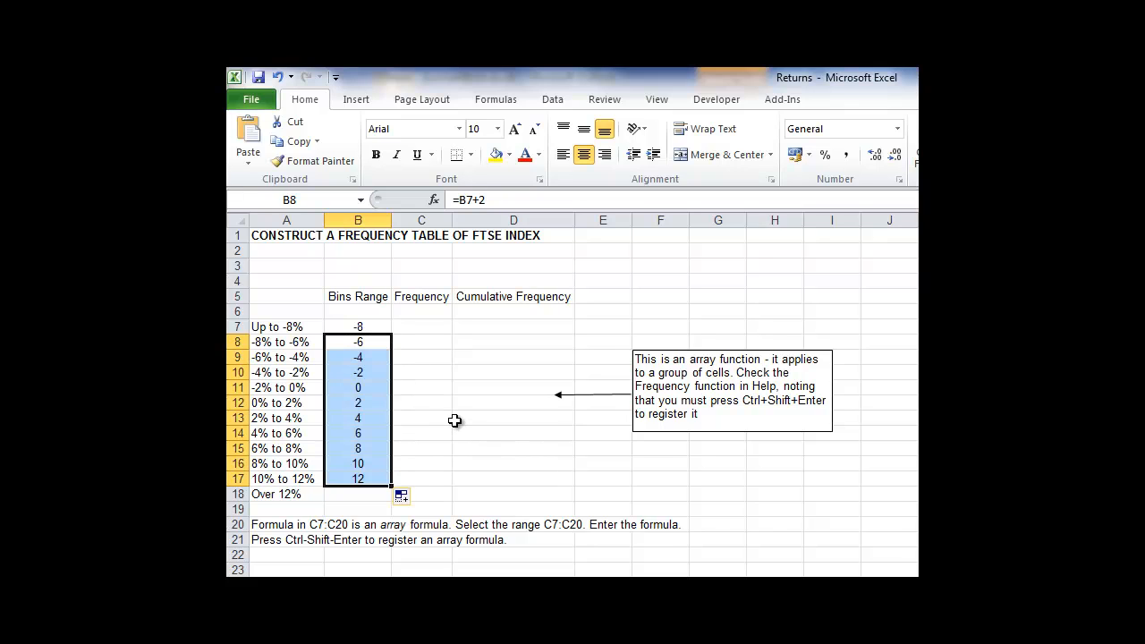
{"action": "left_click_drag", "start_coordinate": [392, 487], "coordinate": [394, 497]}
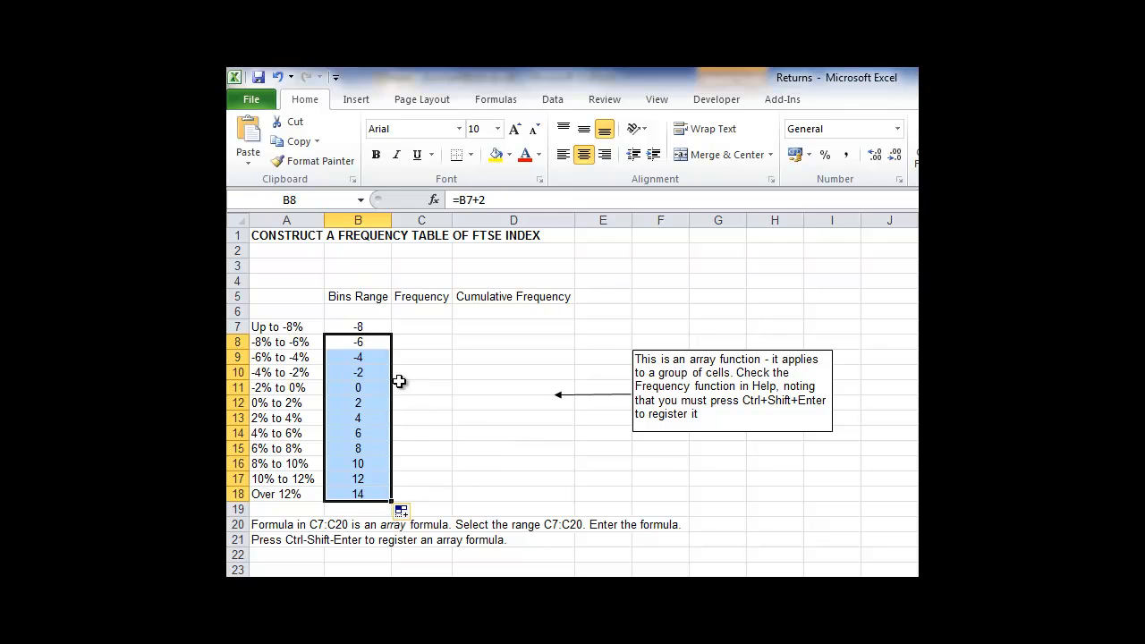
{"action": "left_click", "coordinate": [376, 327]}
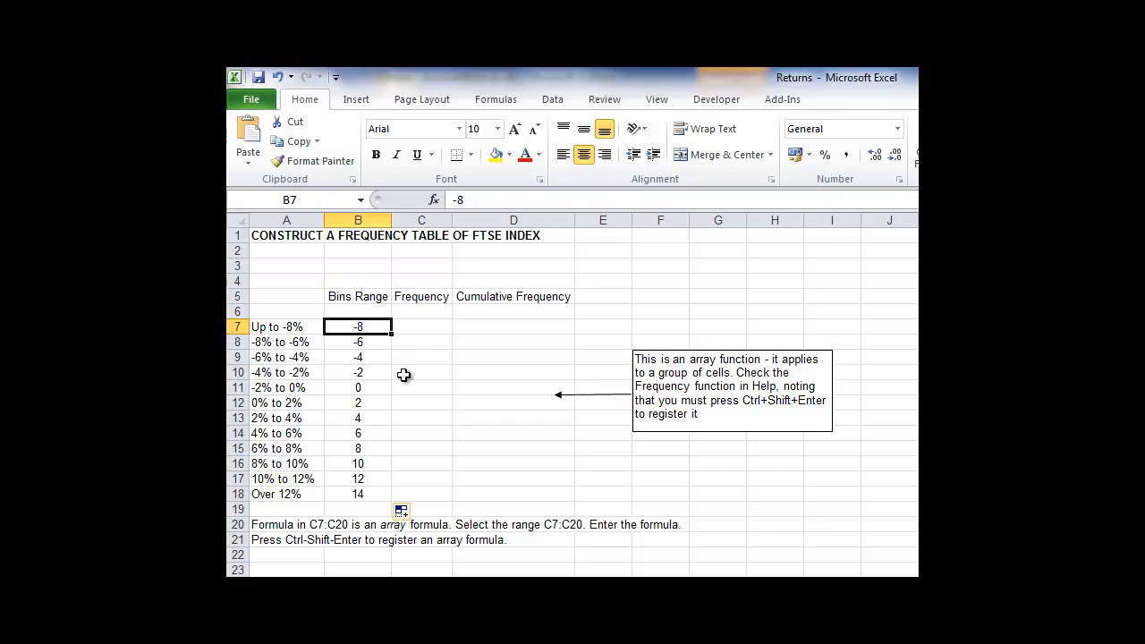
Enter the array formula =FREQUENCY('Returns - FTSE Data'!D13:D63,'Frequency Table'!B7:B18) across C7:C18.
{"action": "left_click", "coordinate": [430, 325]}
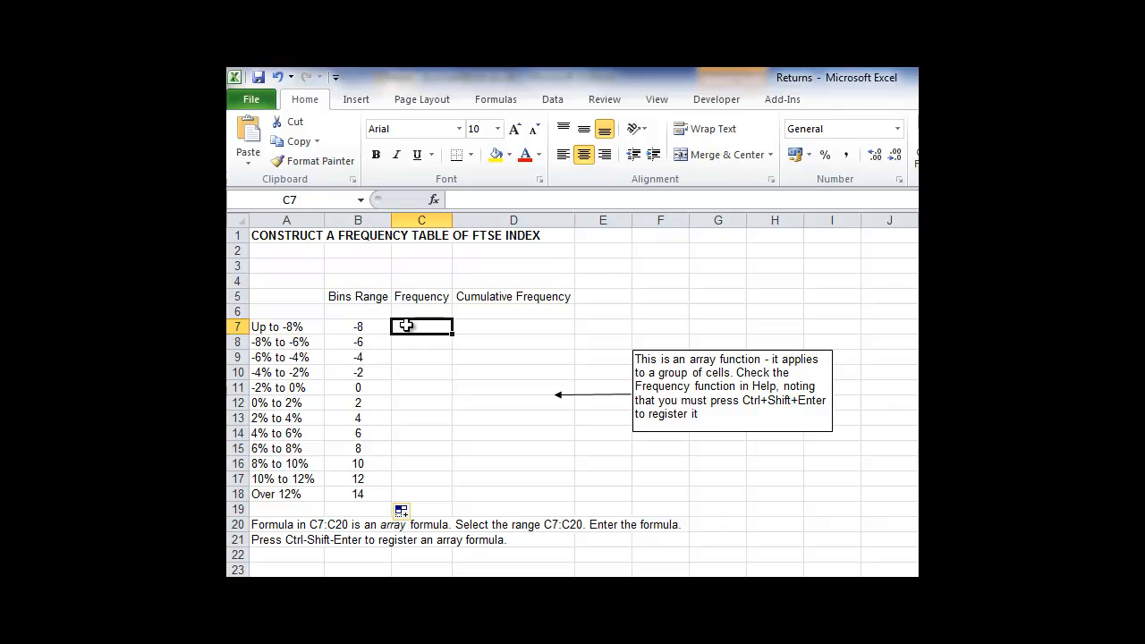
{"action": "left_click_drag", "start_coordinate": [407, 326], "coordinate": [417, 488]}
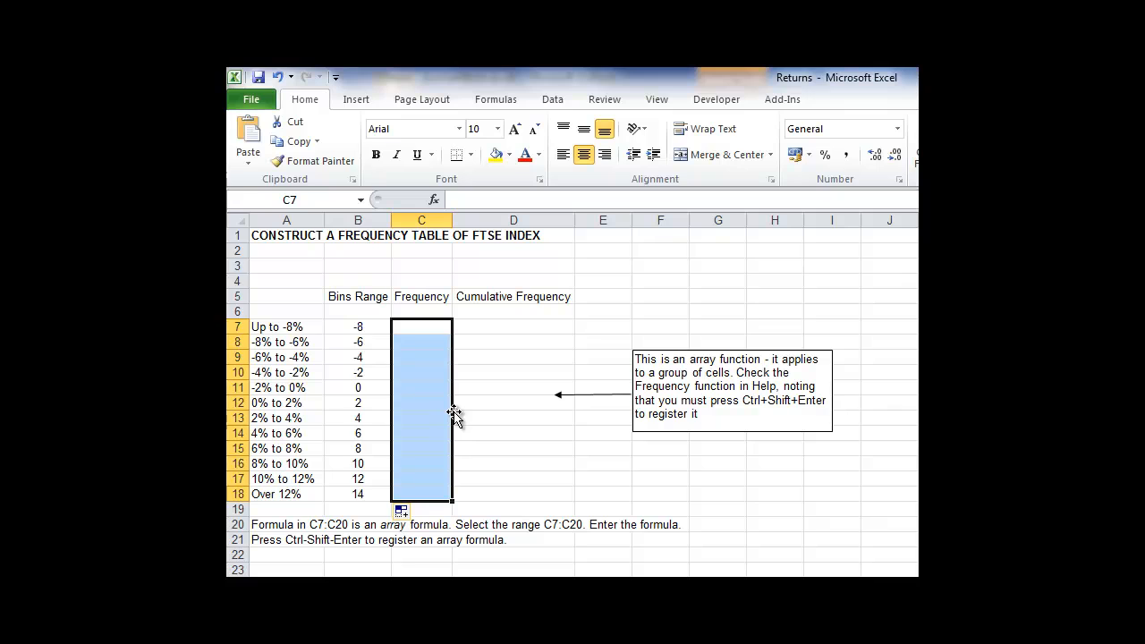
{"action": "left_click", "coordinate": [471, 195]}
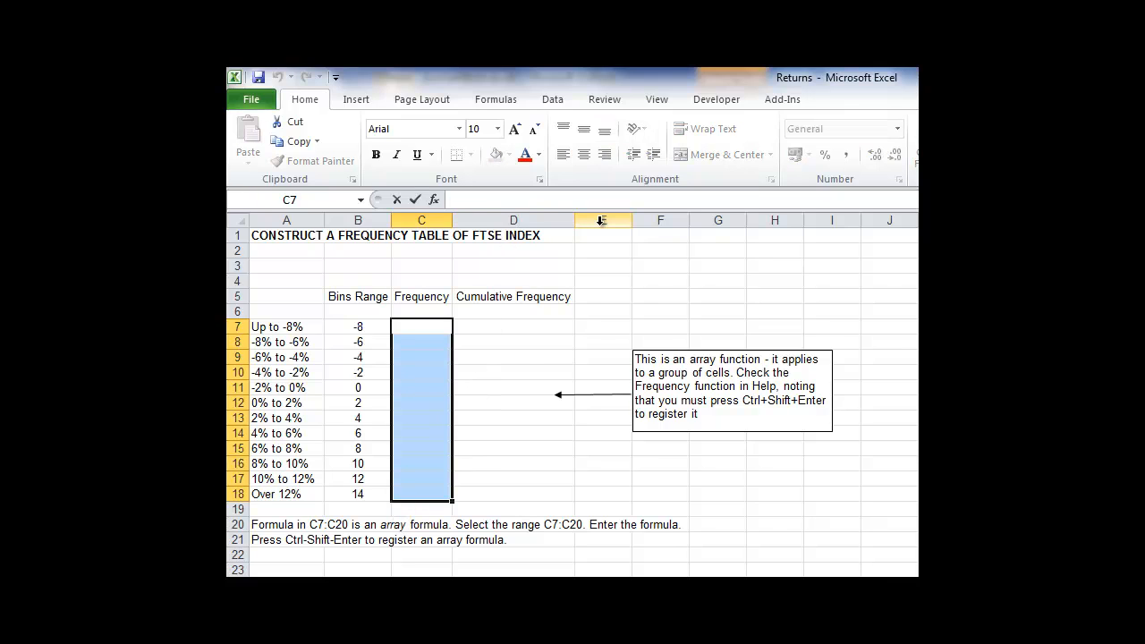
{"action": "type", "text": "="}
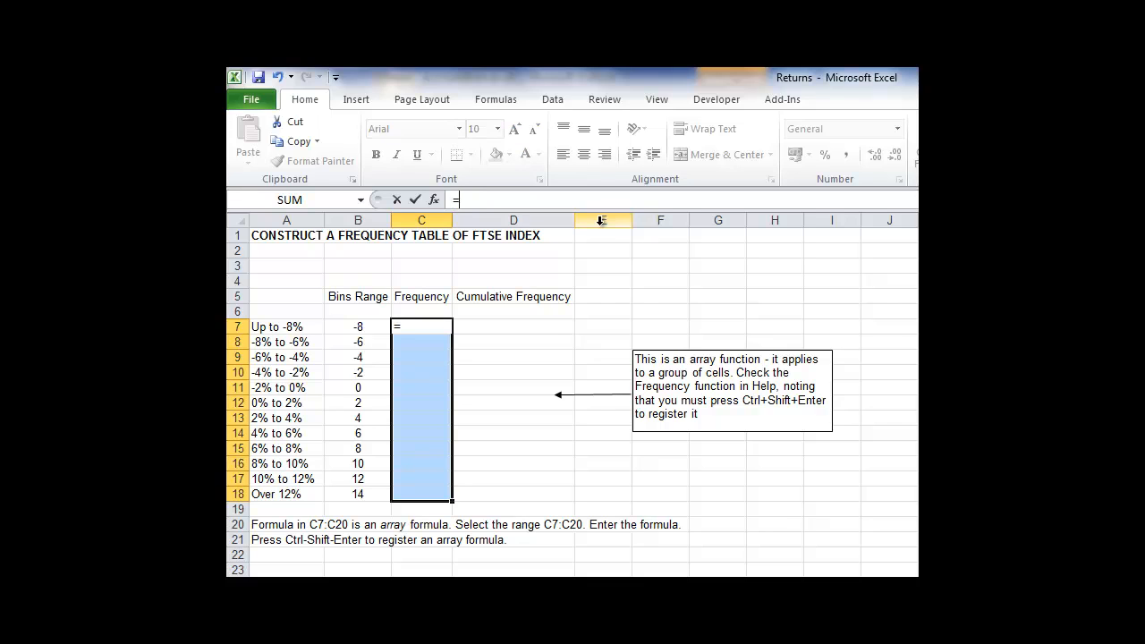
{"action": "type", "text": "freq"}
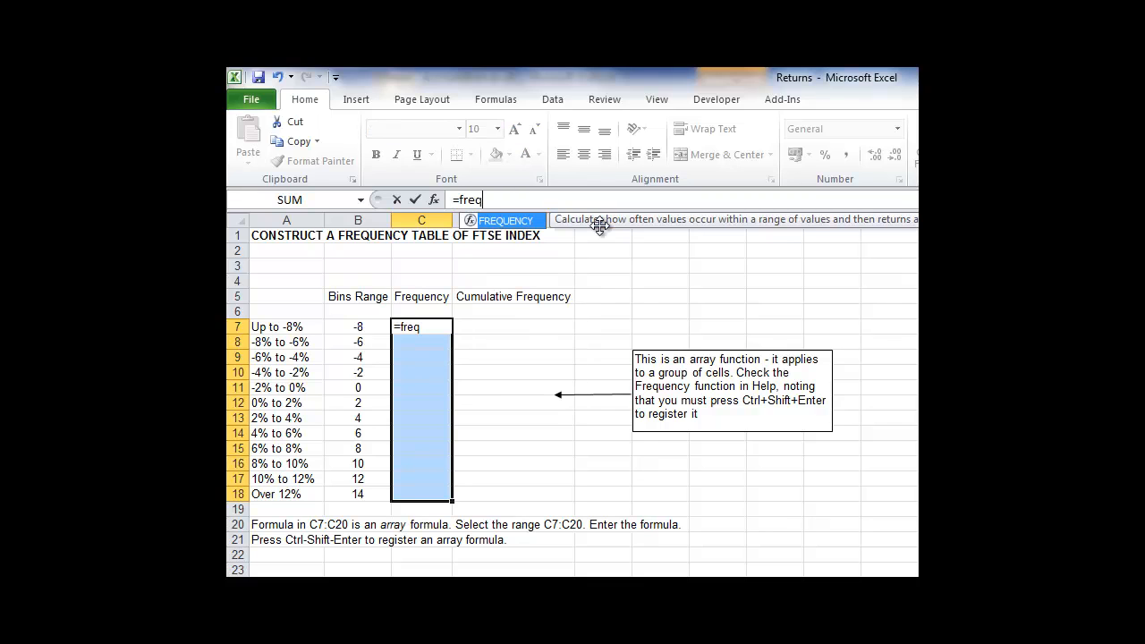
{"action": "type", "text": "uency("}
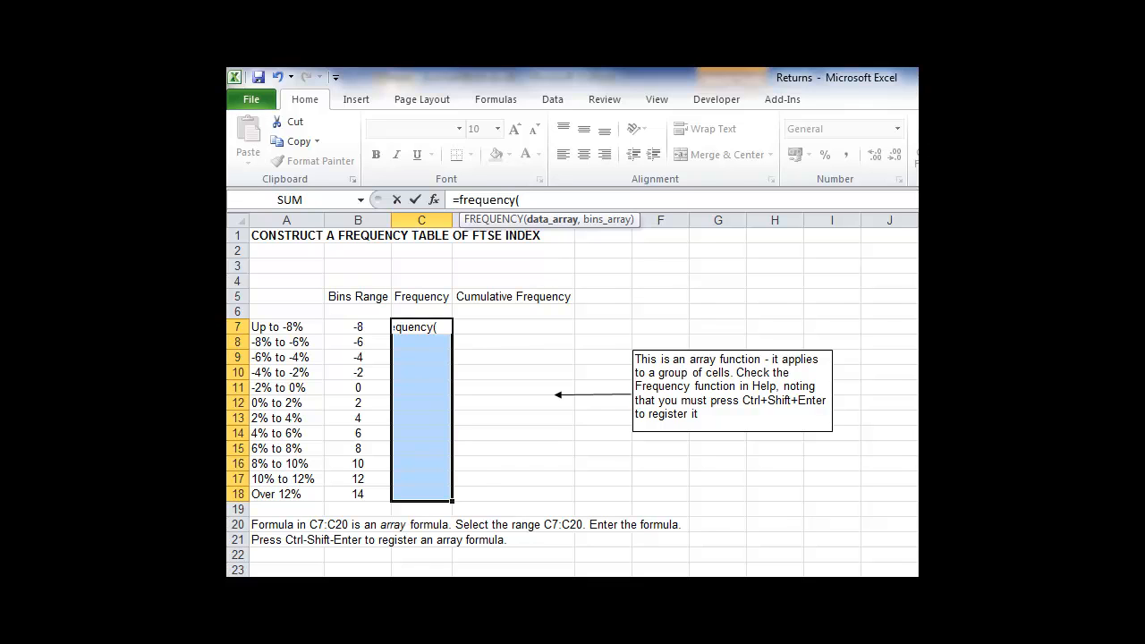
{"action": "key", "text": "ctrl+Page_Up"}
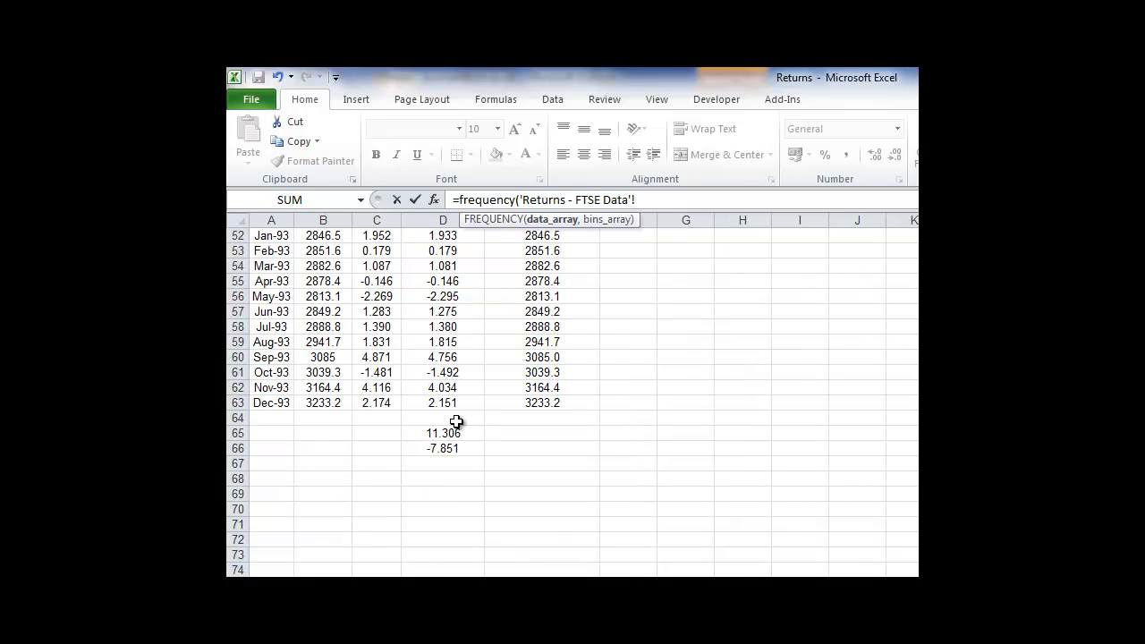
{"action": "left_click_drag", "start_coordinate": [453, 404], "coordinate": [453, 258]}
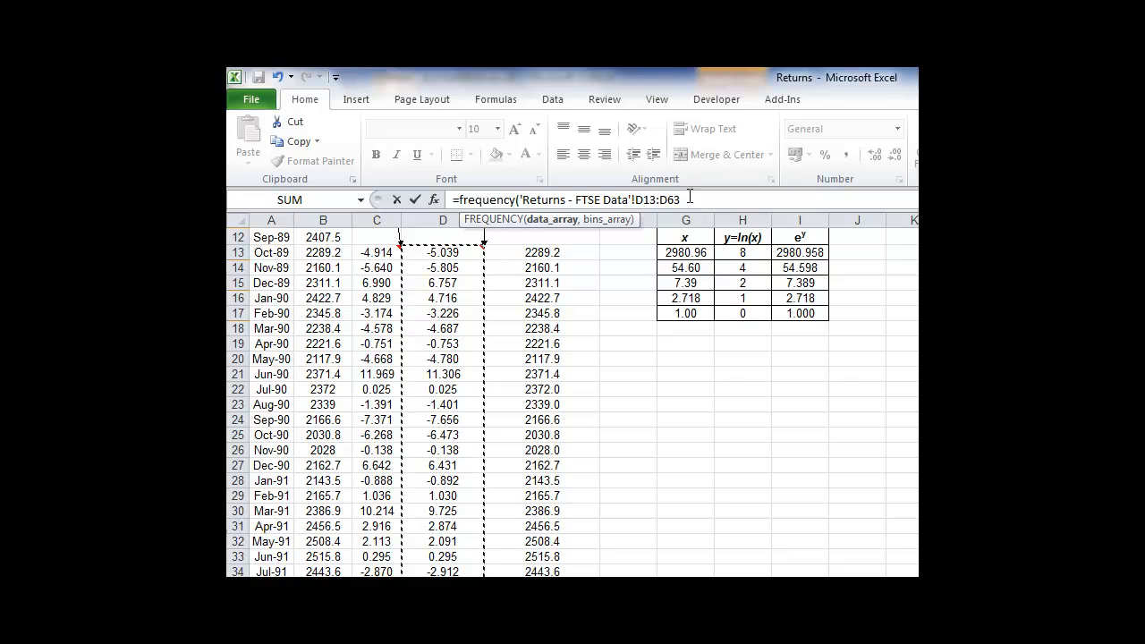
{"action": "type", "text": ","}
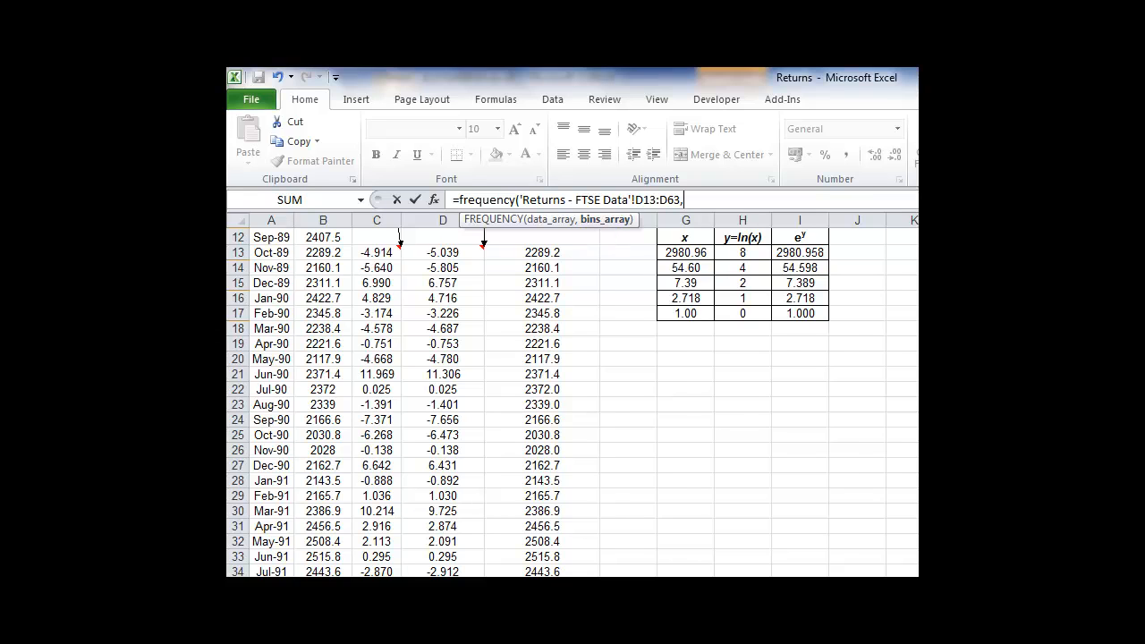
{"action": "left_click", "coordinate": [447, 585]}
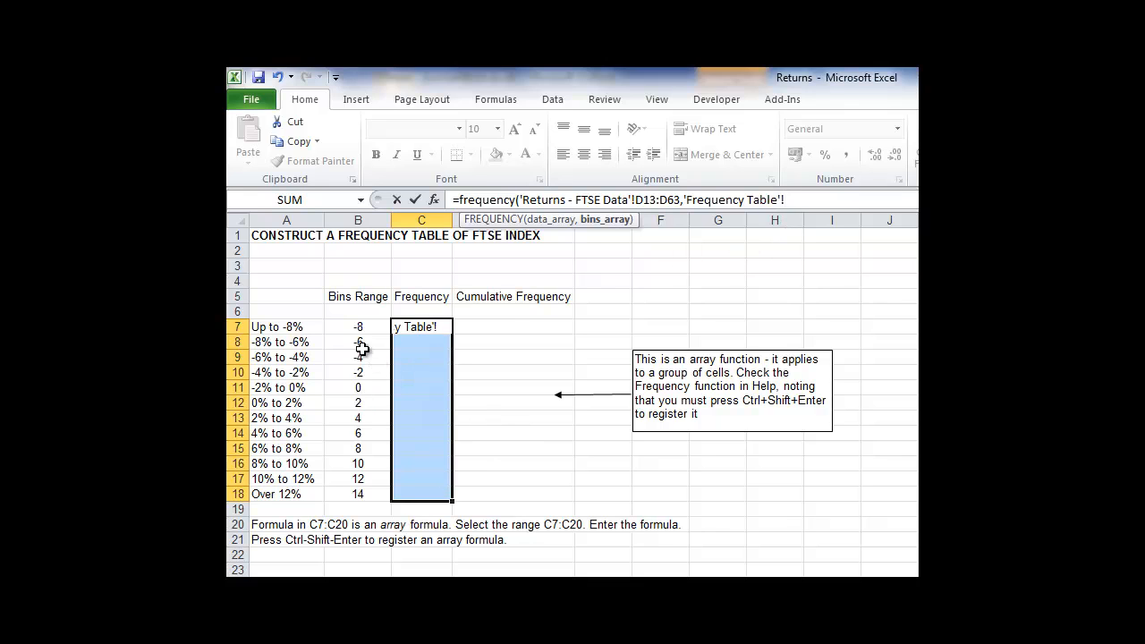
{"action": "left_click_drag", "start_coordinate": [358, 328], "coordinate": [361, 488]}
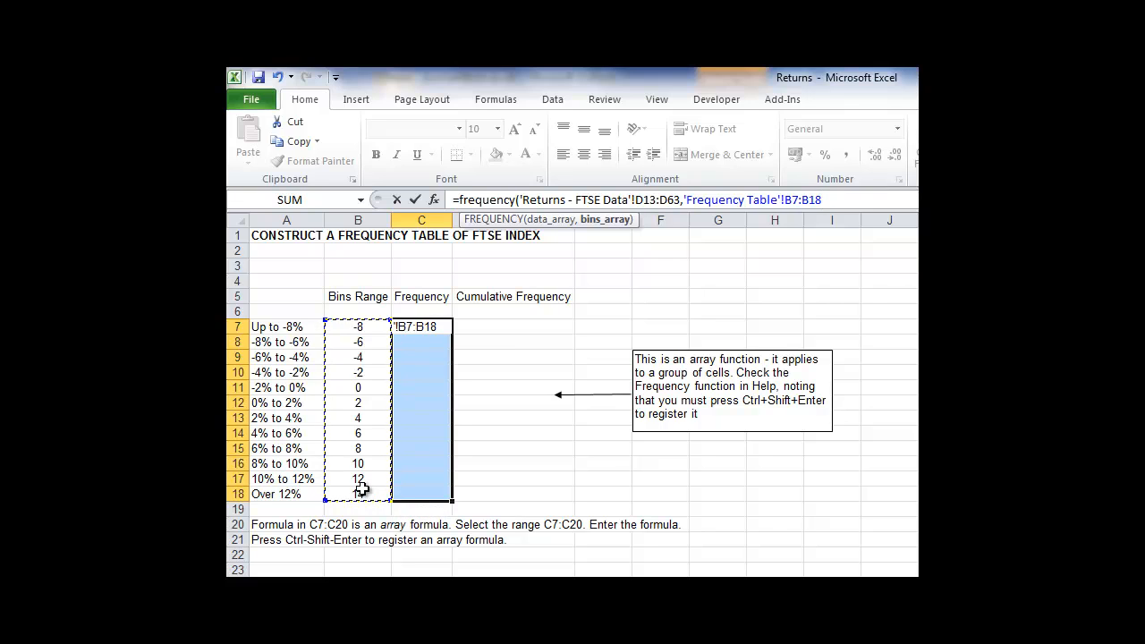
{"action": "type", "text": ")"}
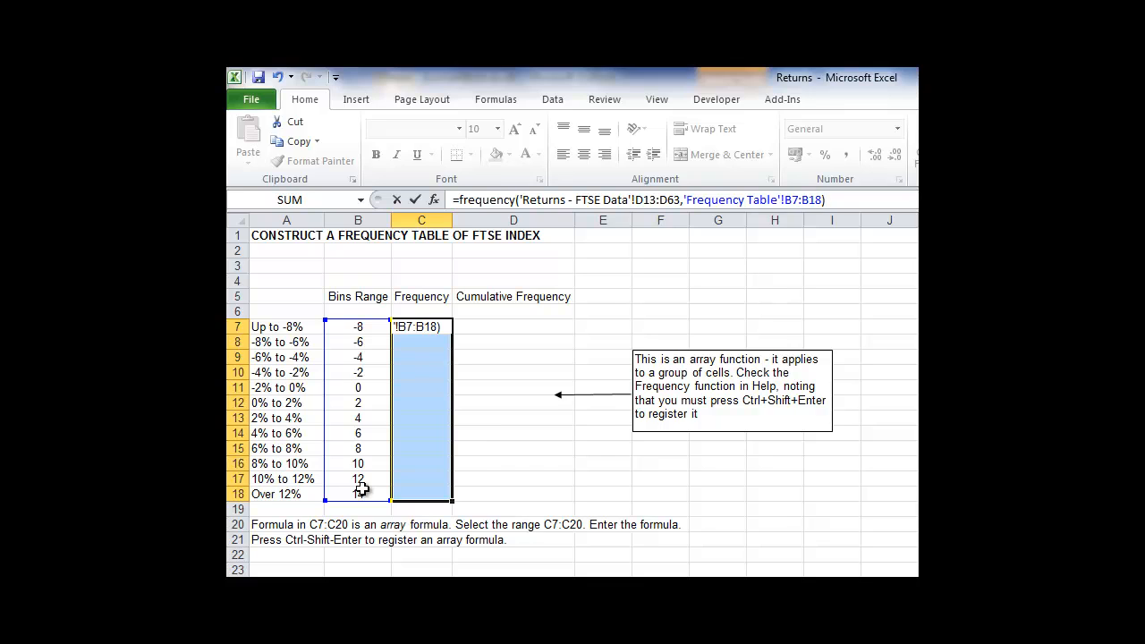
{"action": "key", "text": "ctrl+shift+Return"}
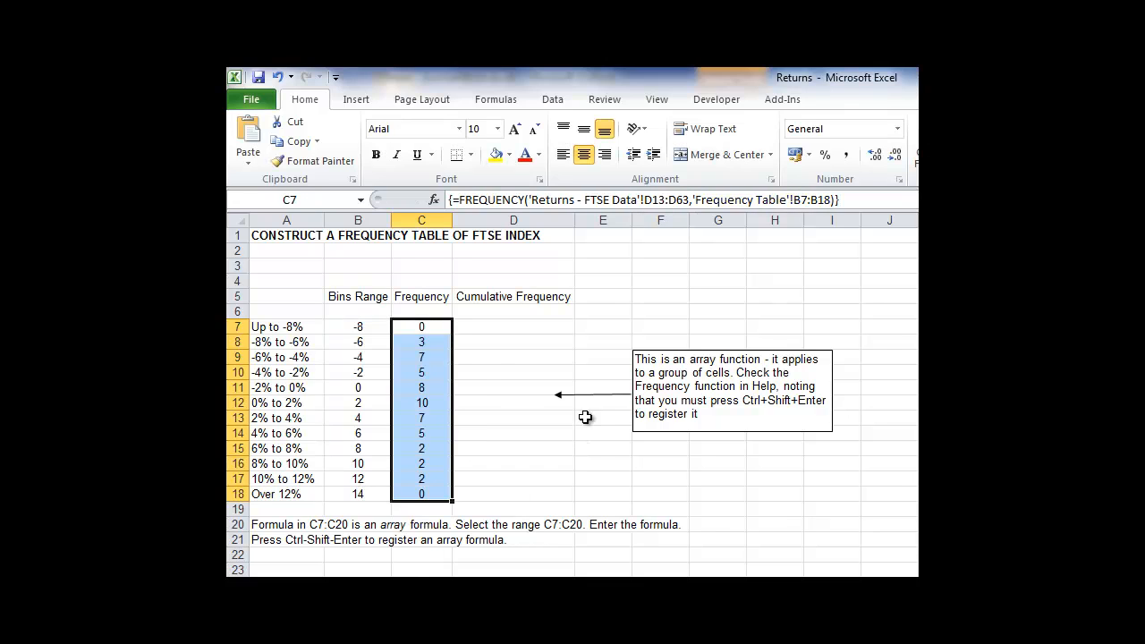
Inspect the array formula held by several cells of the Frequency column.
{"action": "left_click", "coordinate": [492, 374]}
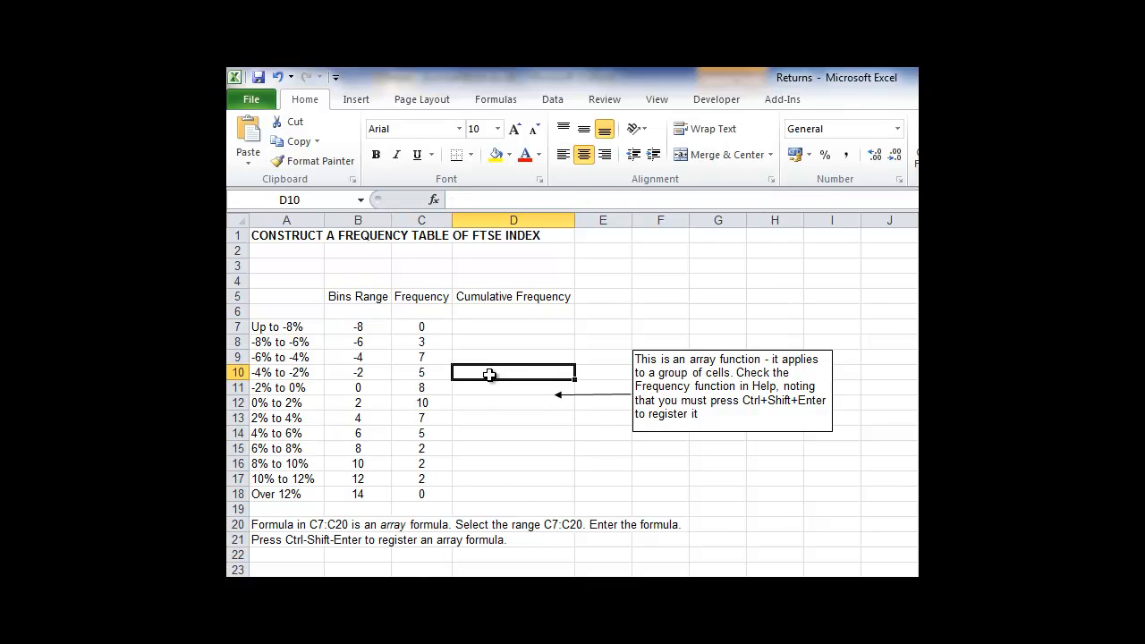
{"action": "left_click", "coordinate": [423, 328]}
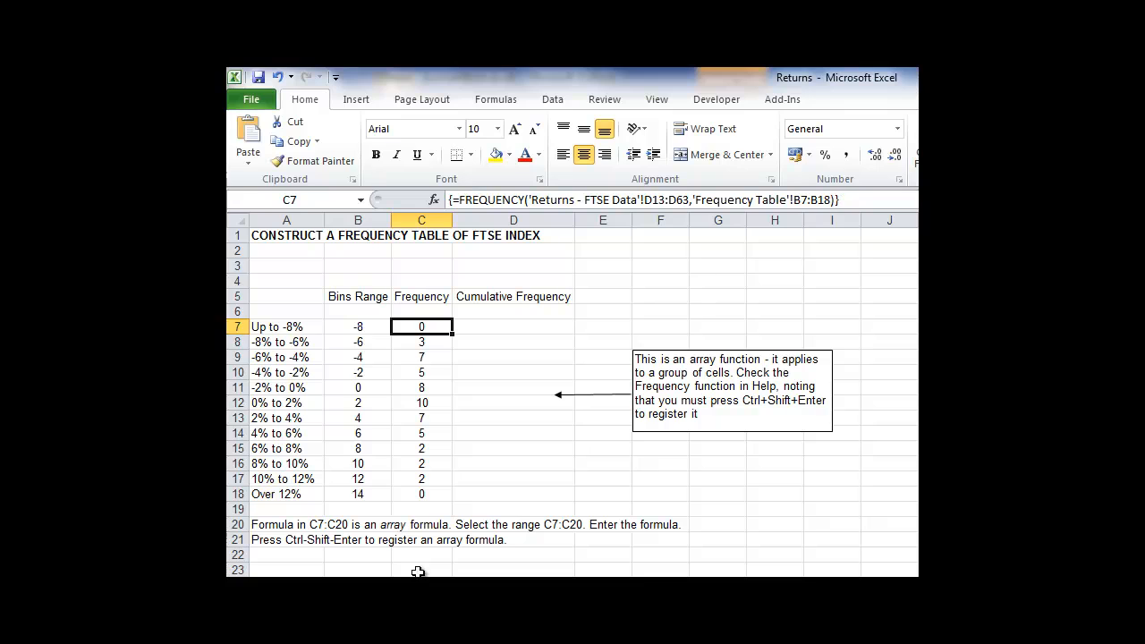
{"action": "left_click", "coordinate": [430, 387]}
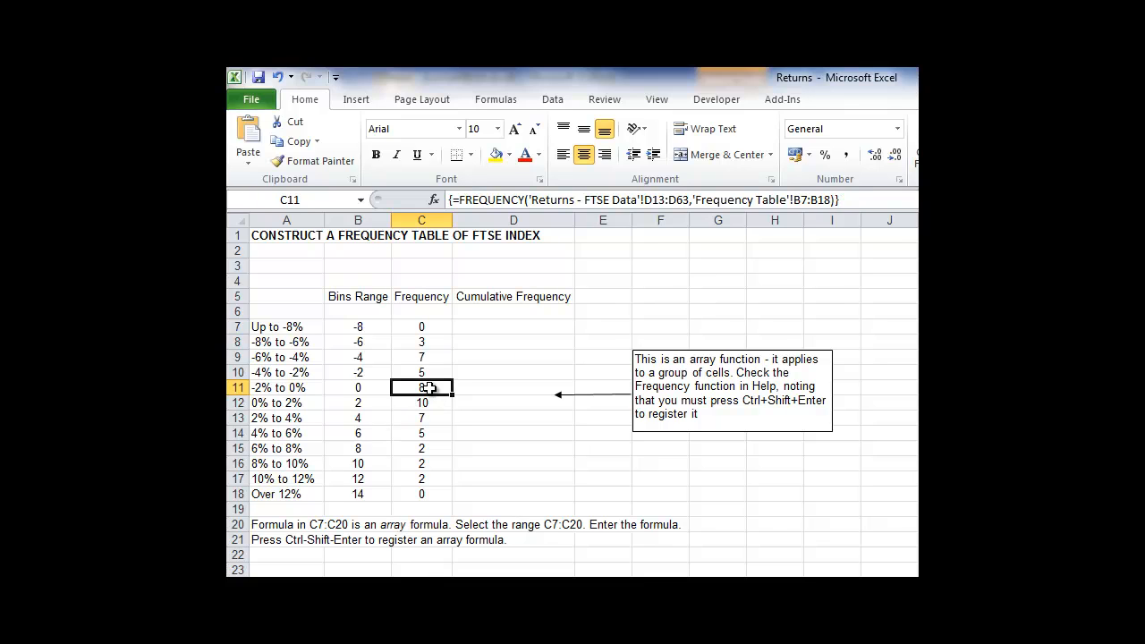
{"action": "left_click", "coordinate": [419, 447]}
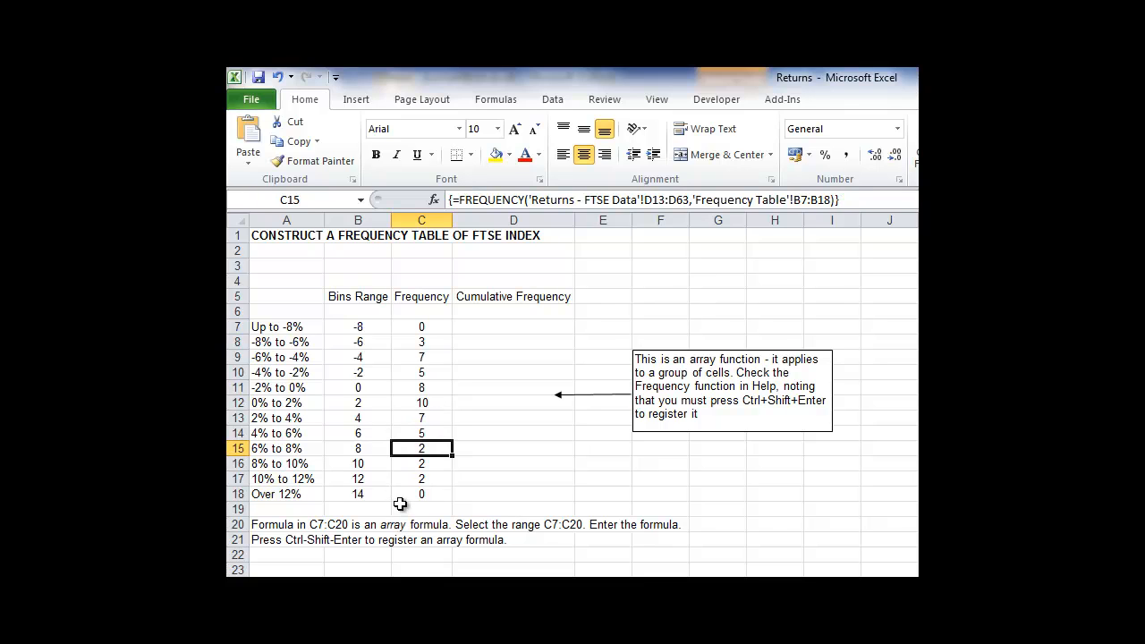
{"action": "left_click", "coordinate": [423, 405]}
{"action": "left_click", "coordinate": [424, 444]}
Start the Cumulative Frequency column by entering the formula =C7 in D7.
{"action": "left_click", "coordinate": [496, 341]}
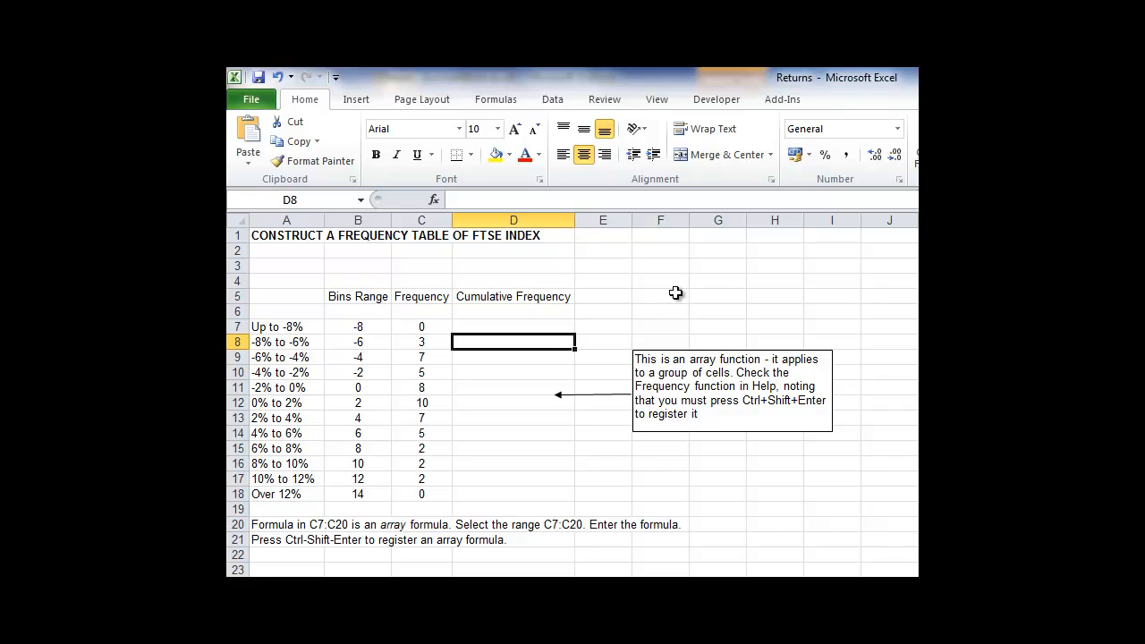
{"action": "key", "text": "Up"}
{"action": "type", "text": "="}
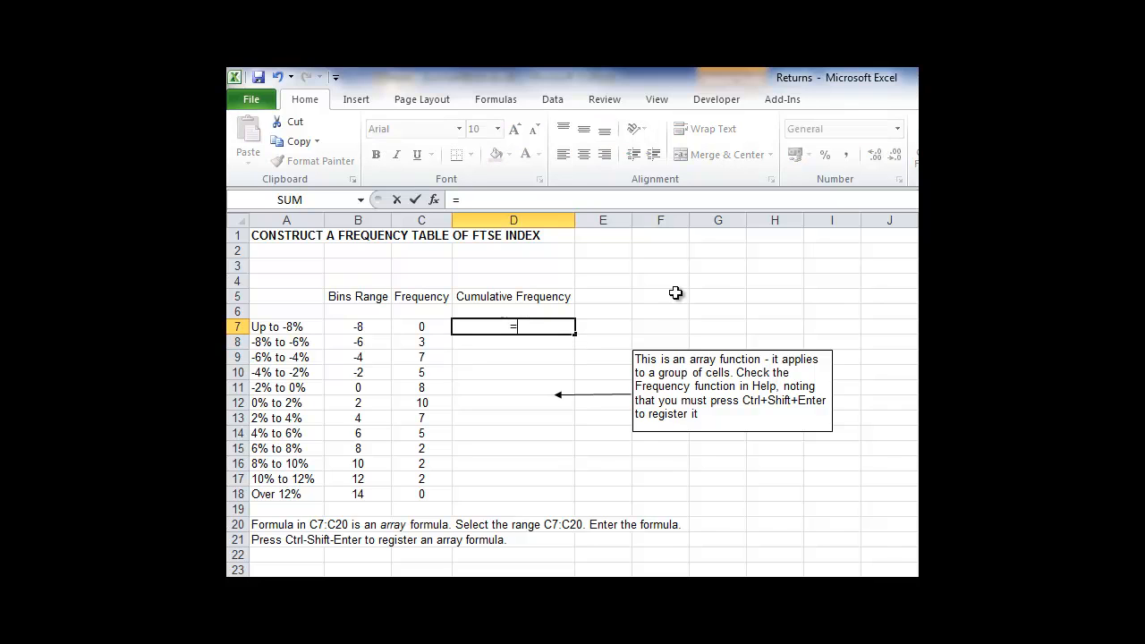
{"action": "key", "text": "Left"}
{"action": "key", "text": "Return"}
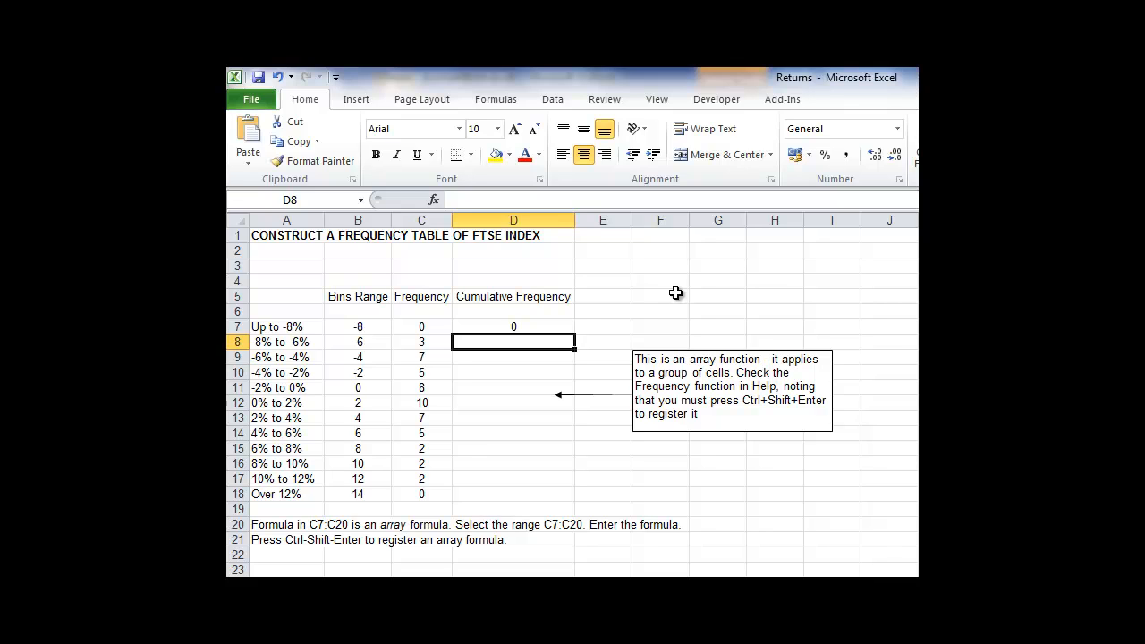
Enter the running-total formula =C8+D7 in D8 of the Cumulative Frequency column.
{"action": "type", "text": "="}
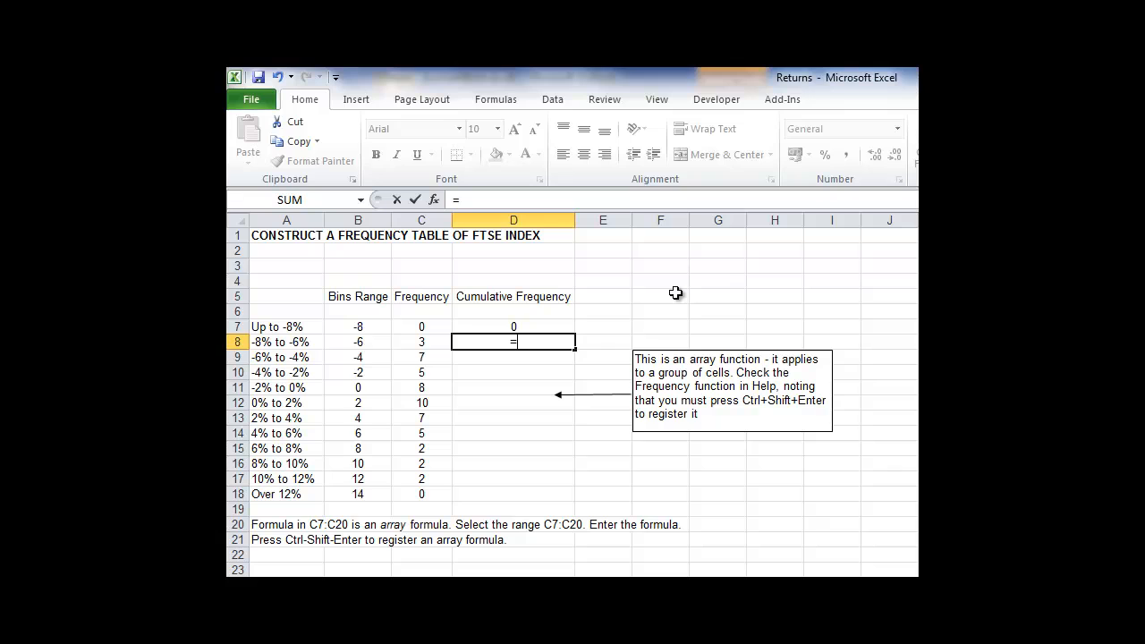
{"action": "key", "text": "Left"}
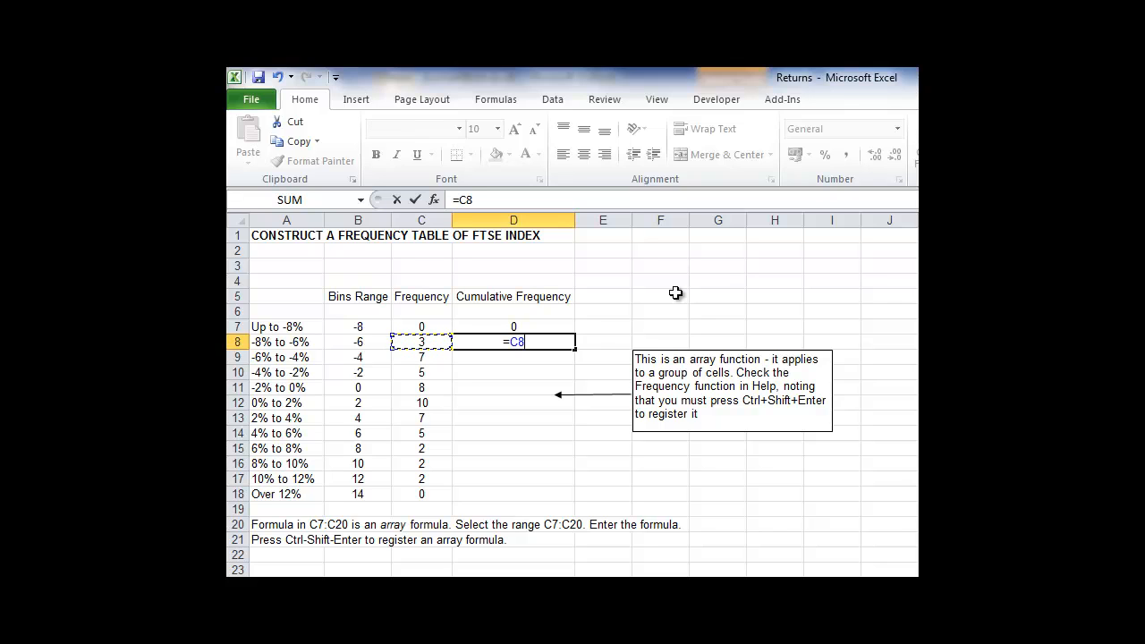
{"action": "type", "text": "+"}
{"action": "key", "text": "Up"}
{"action": "key", "text": "Return"}
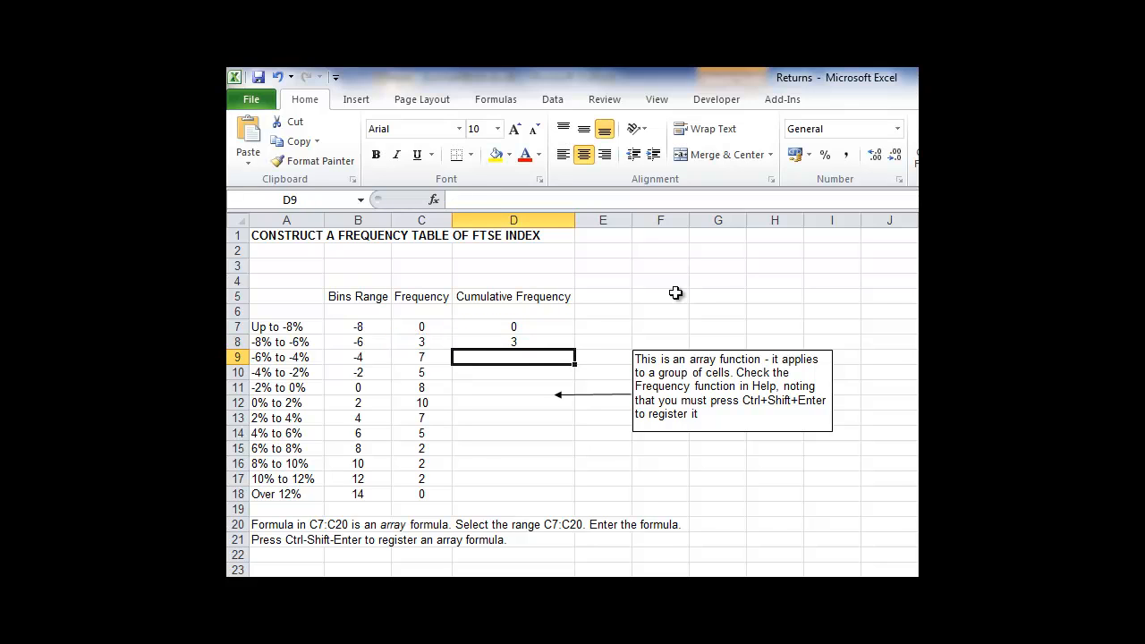
Fill the cumulative frequency formula from D8 down to D18 and check the copied formulas in D9 and D10.
{"action": "key", "text": "Up"}
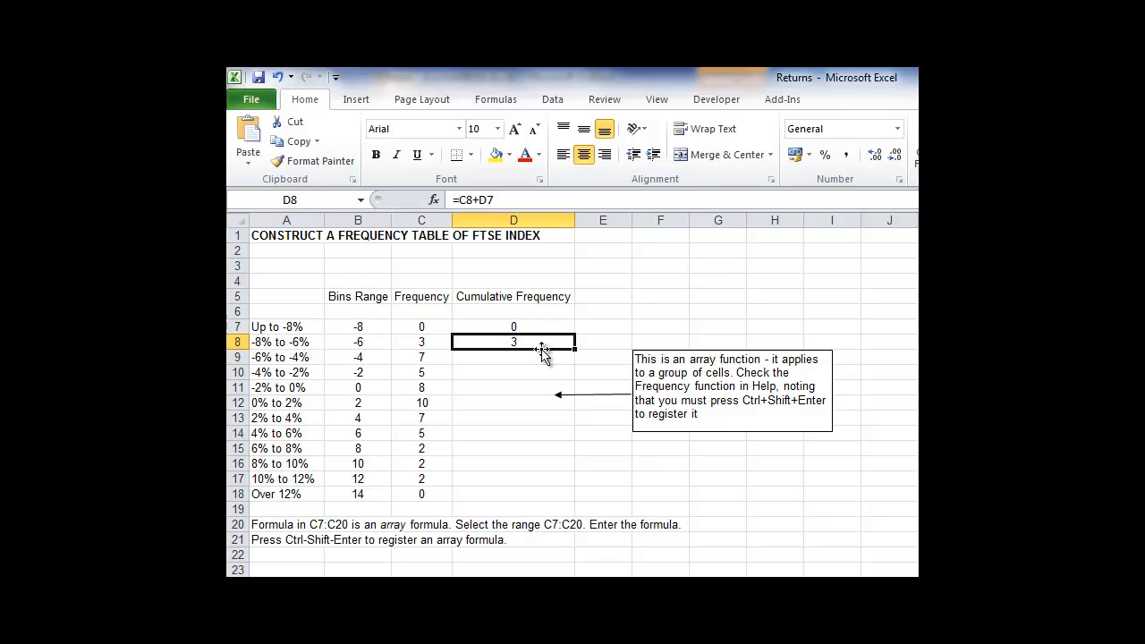
{"action": "left_click_drag", "start_coordinate": [576, 347], "coordinate": [561, 496]}
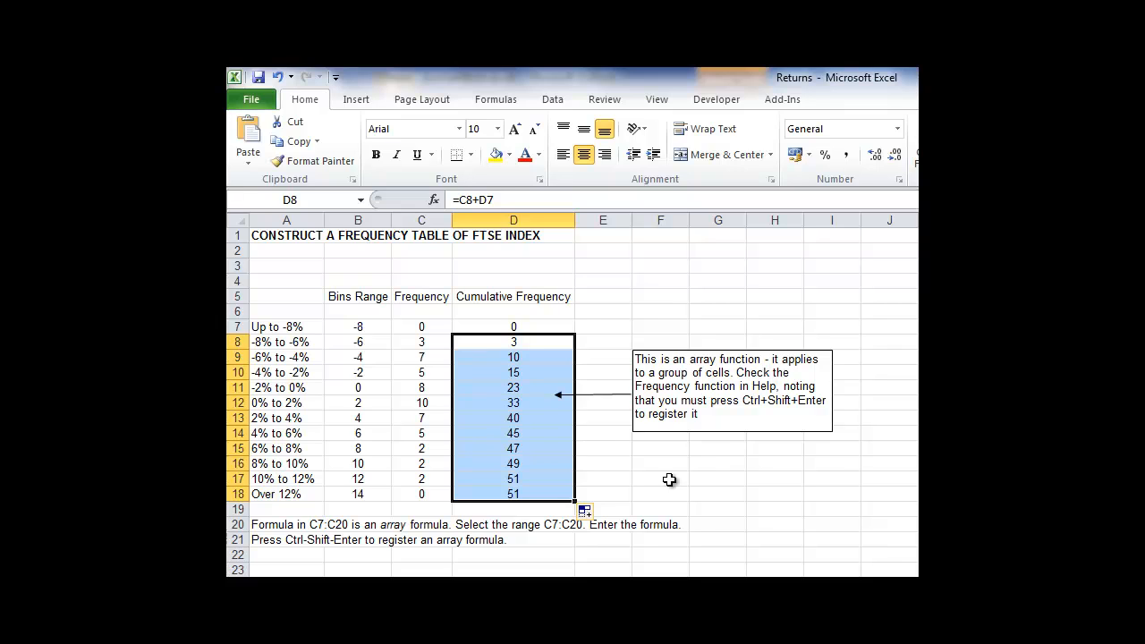
{"action": "key", "text": "Down"}
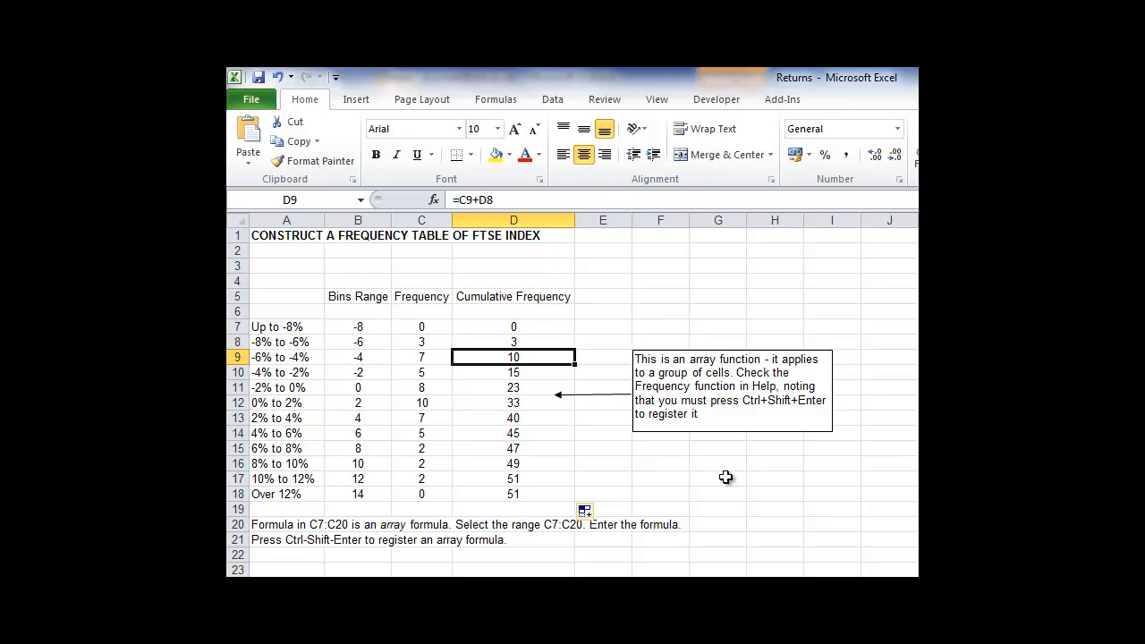
{"action": "key", "text": "Down"}
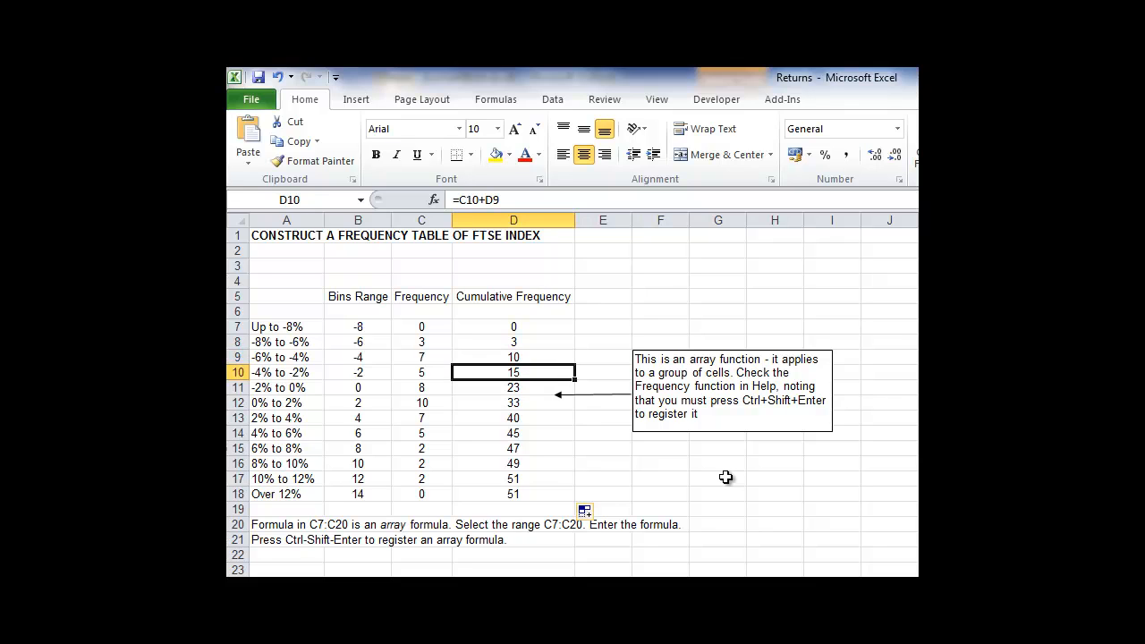